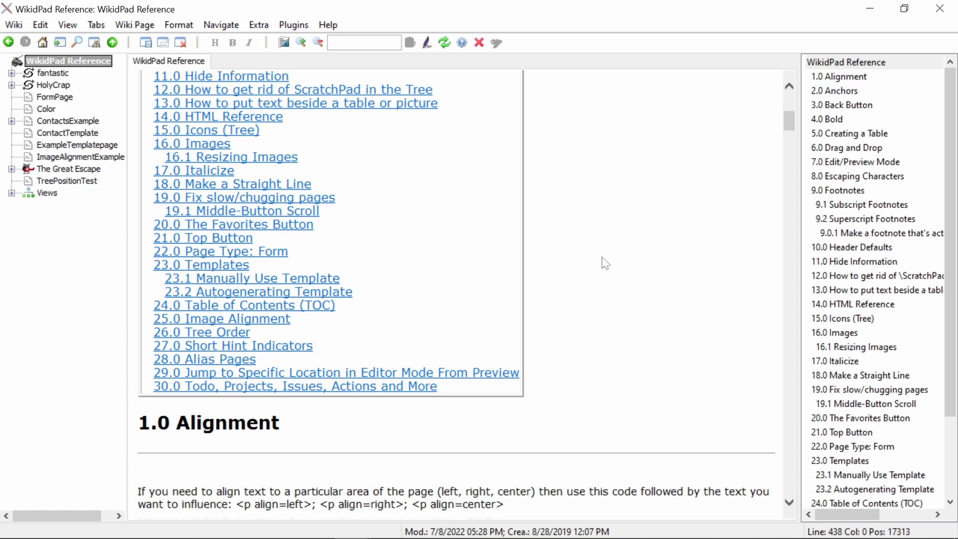
Step: In edit mode, list the keywords todo:, done:, action:, track:, issue:, project: and question: on separate lines under heading 30.0
{"action": "key", "text": "ctrl+shift+space"}
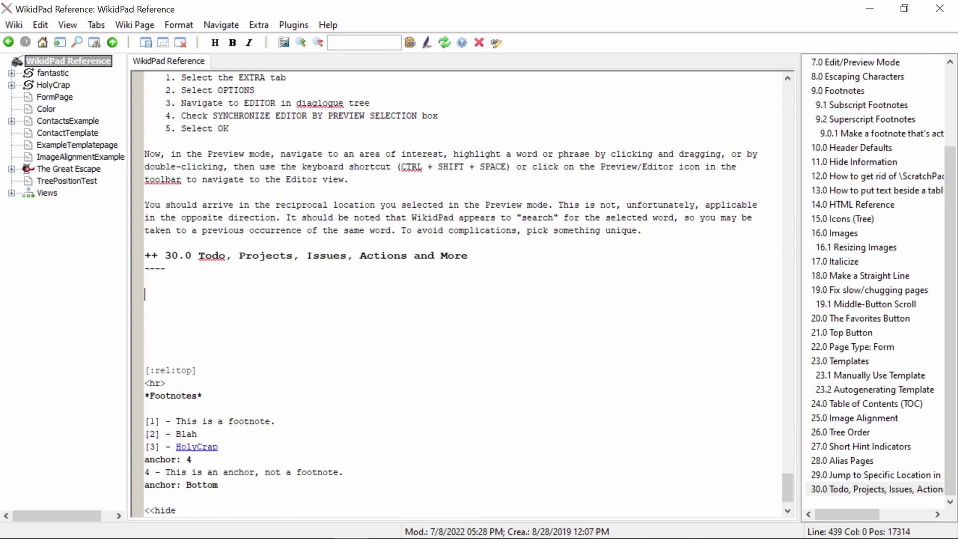
{"action": "type", "text": "todo:"}
{"action": "key", "text": "BackSpace"}
{"action": "key", "text": "Return"}
{"action": "type", "text": "done:"}
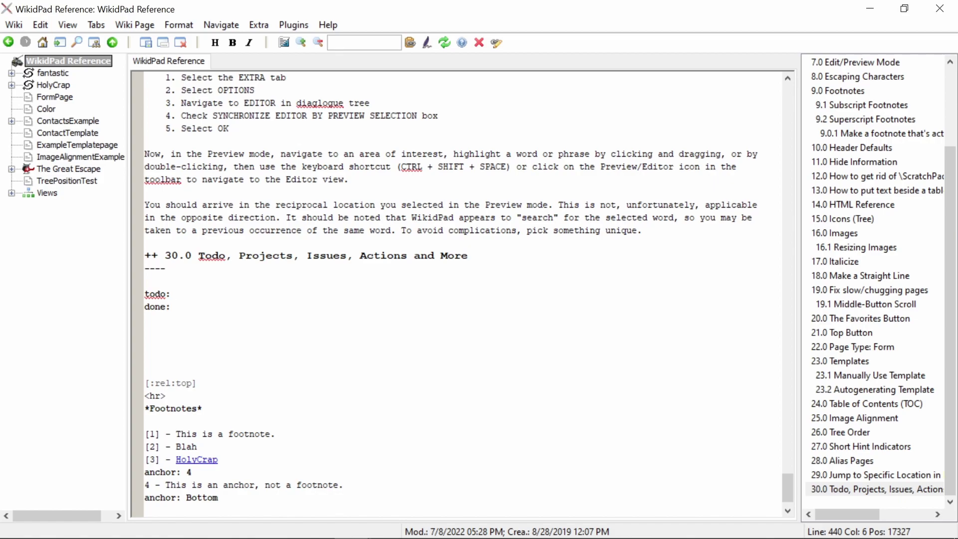
{"action": "key", "text": "Return"}
{"action": "type", "text": "action:"}
{"action": "key", "text": "Return"}
{"action": "type", "text": "track:"}
{"action": "key", "text": "Return"}
{"action": "type", "text": "issue:"}
{"action": "key", "text": "Return"}
{"action": "type", "text": "project:"}
{"action": "key", "text": "Return"}
{"action": "type", "text": "question:"}
{"action": "key", "text": "Down"}
{"action": "key", "text": "Down"}
{"action": "key", "text": "Down"}
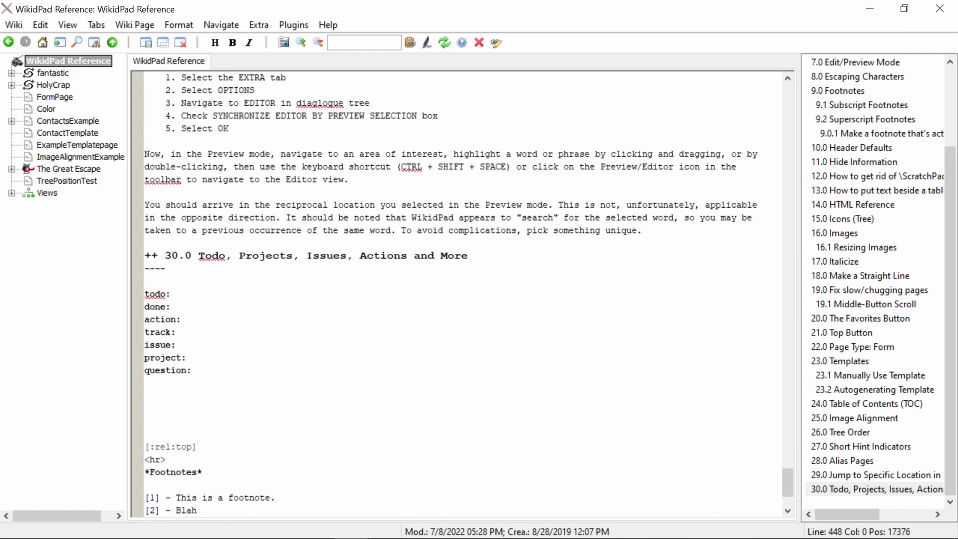
Step: Expand the Views branch in the page tree and open its action category
{"action": "left_click", "coordinate": [176, 294]}
{"action": "left_click", "coordinate": [11, 193]}
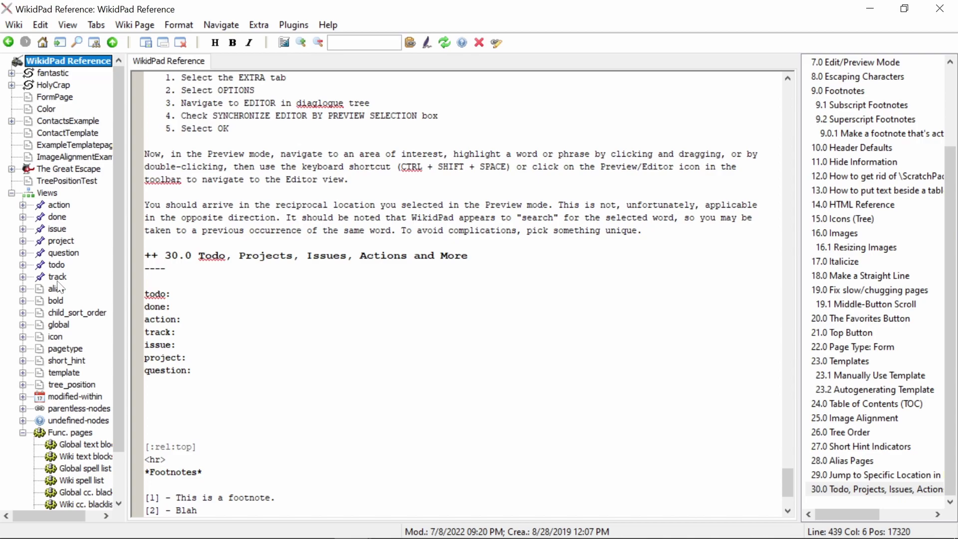
{"action": "left_click", "coordinate": [23, 204]}
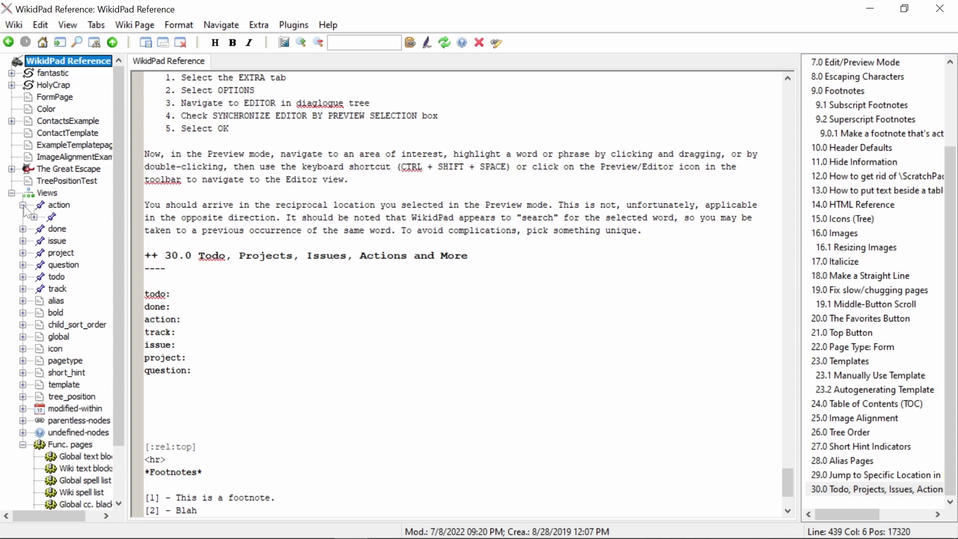
Step: Add the text "finish this video" to the action: line and jump to that entry from the action category in Views
{"action": "left_click", "coordinate": [61, 218]}
{"action": "key", "text": "Return"}
{"action": "type", "text": "finish this video"}
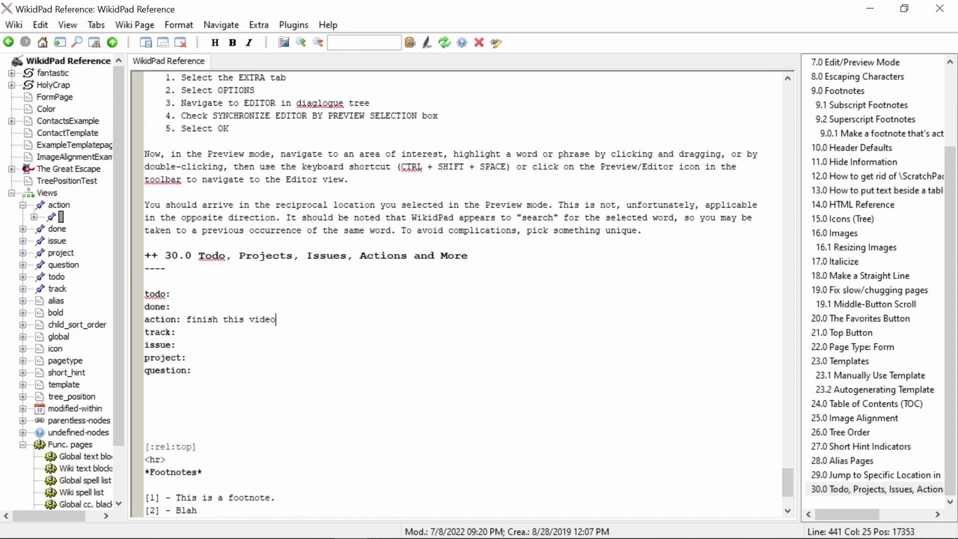
{"action": "left_click", "coordinate": [84, 218]}
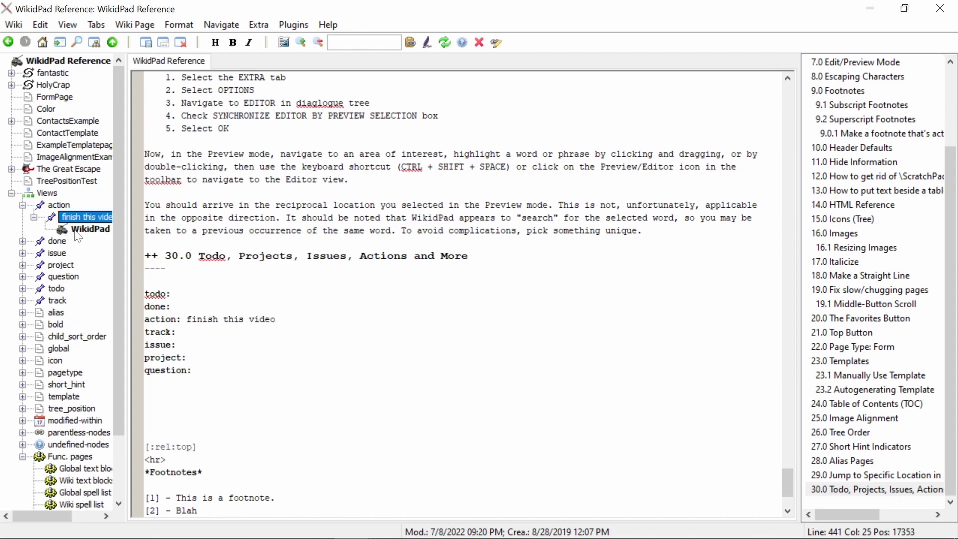
{"action": "left_click", "coordinate": [78, 230]}
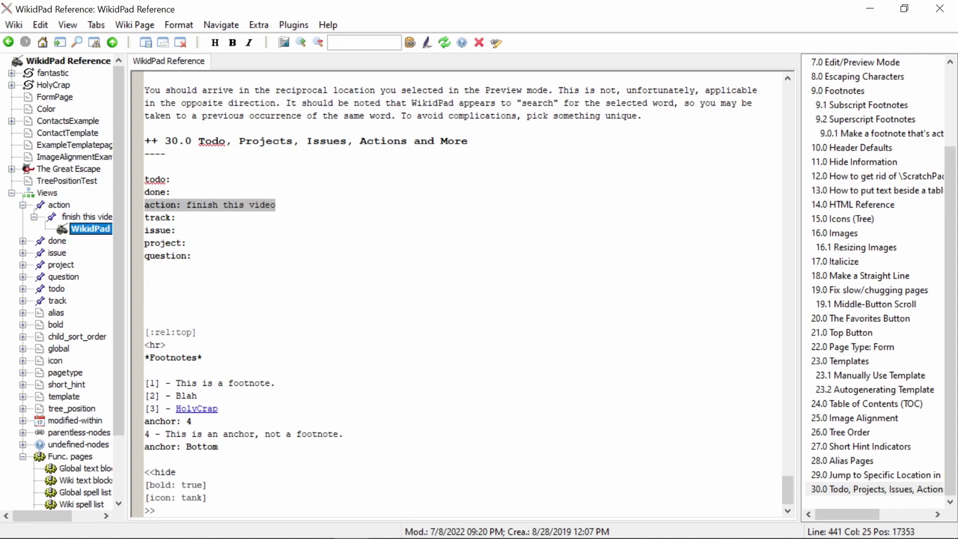
Step: Add "How do I order pages in my tree manually?" to the question: line and open that entry from the question category in Views
{"action": "left_click", "coordinate": [198, 256]}
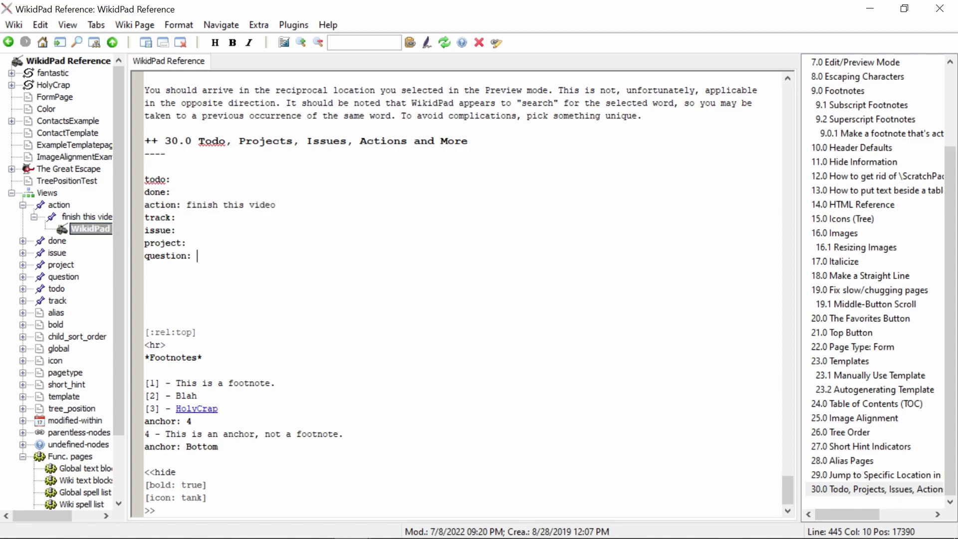
{"action": "type", "text": "How do I order pages in my tree manually?"}
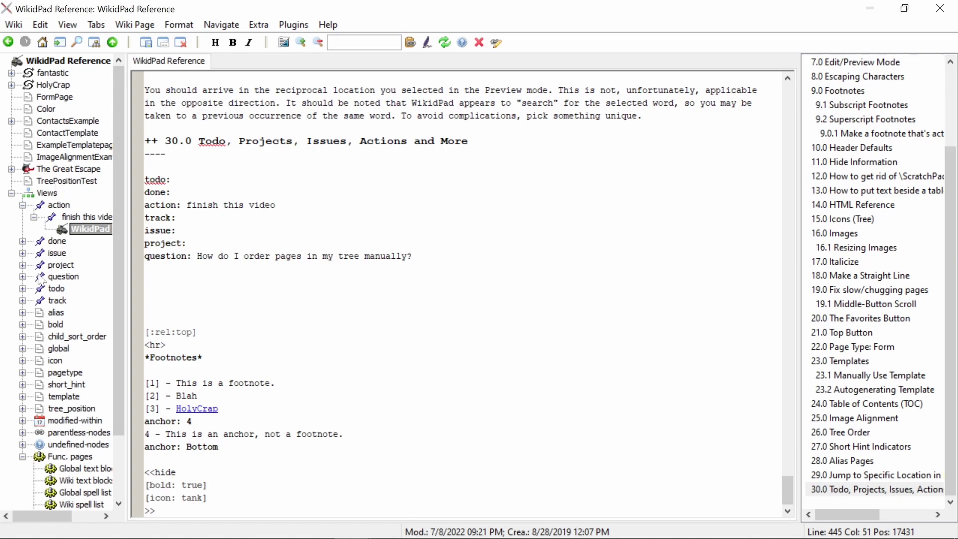
{"action": "left_click", "coordinate": [23, 276]}
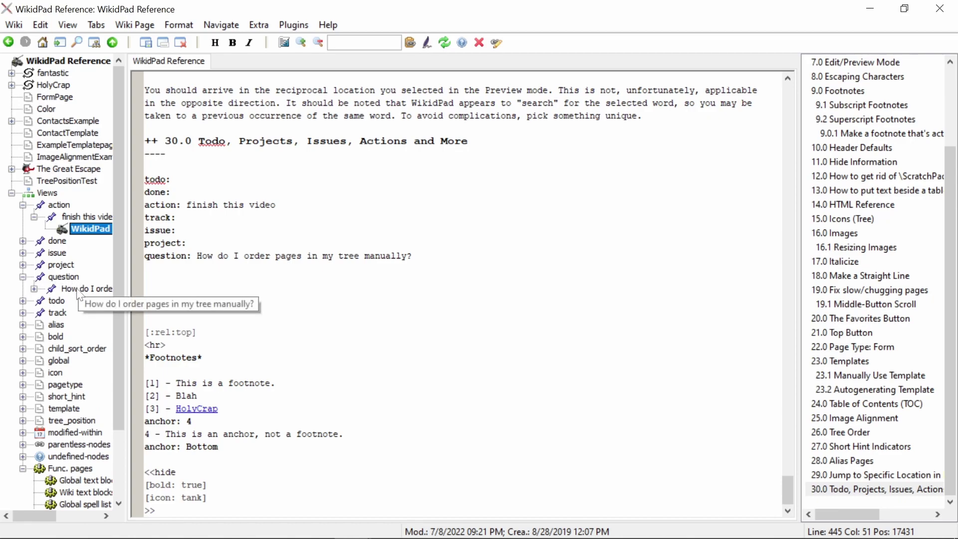
{"action": "left_click", "coordinate": [34, 289]}
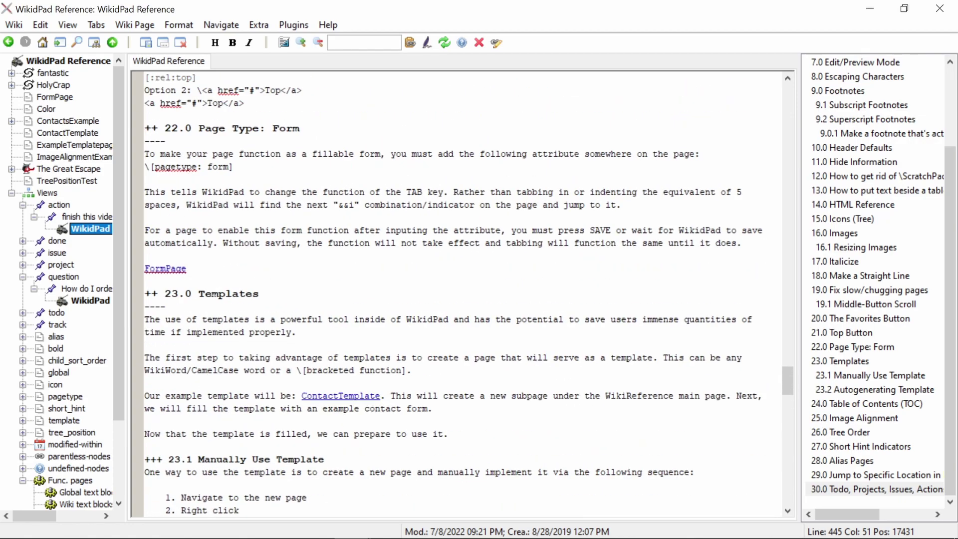
{"action": "left_click", "coordinate": [80, 289]}
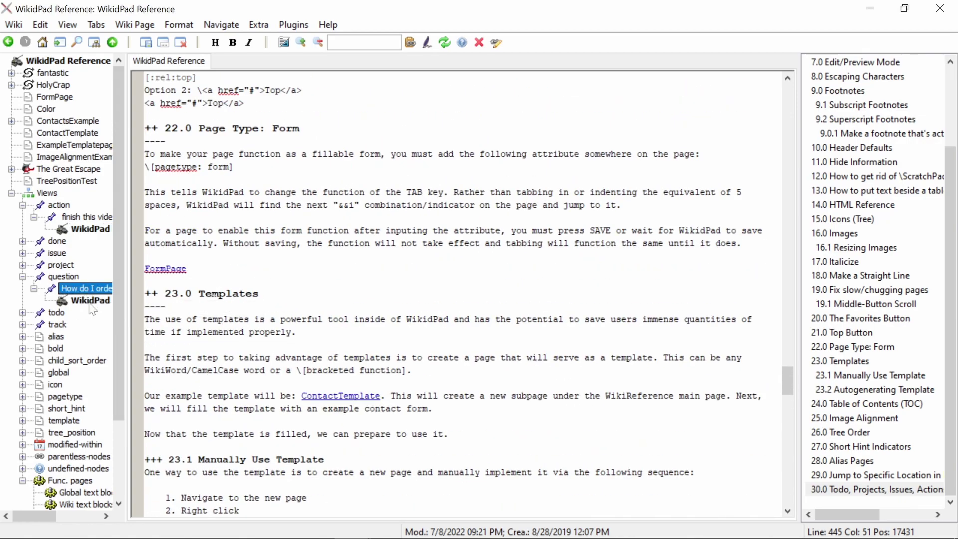
{"action": "left_click", "coordinate": [90, 301]}
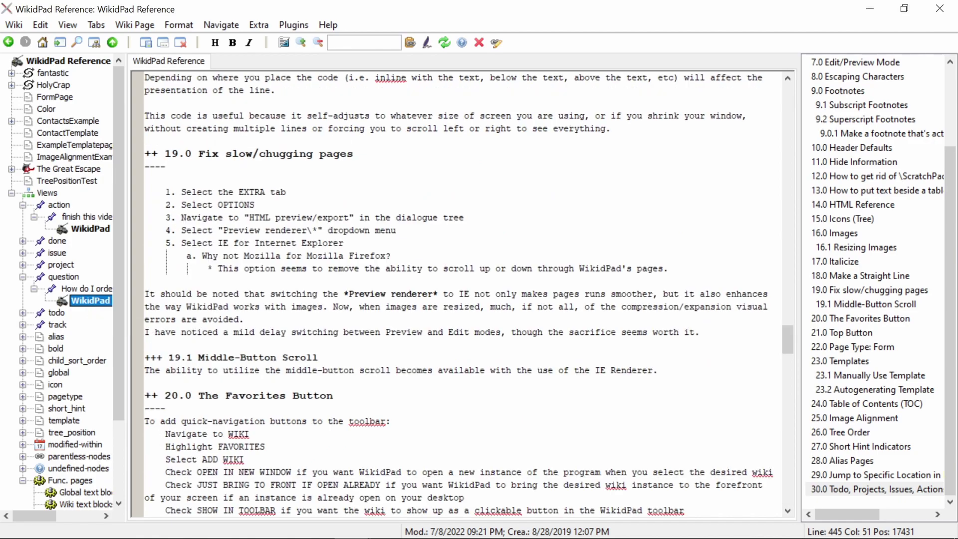
Step: Below the Mozilla Firefox remark in section 19.0, add the line "question: Why did the developers include Mozilla if it doesn't work?"
{"action": "scroll", "coordinate": [457, 295], "scroll_direction": "down", "scroll_amount": 5}
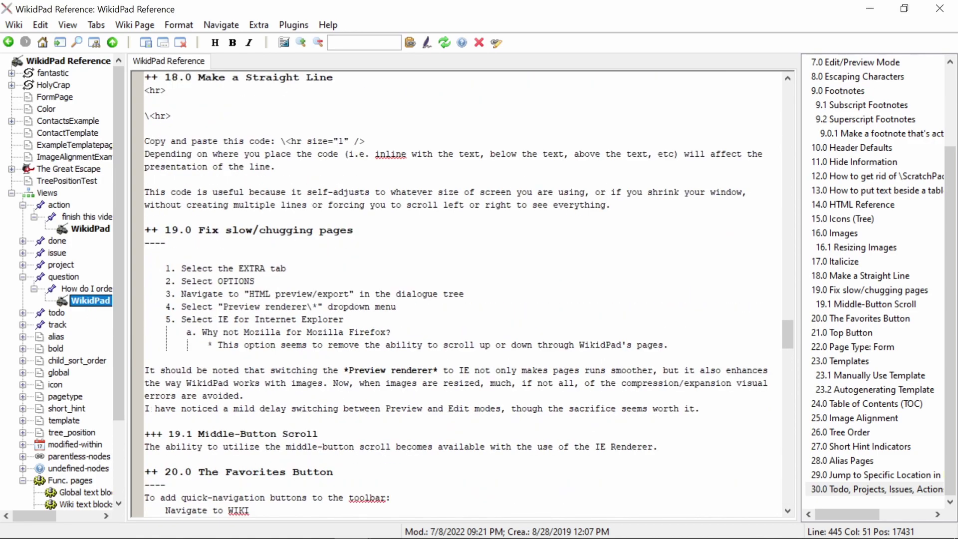
{"action": "left_click", "coordinate": [355, 230]}
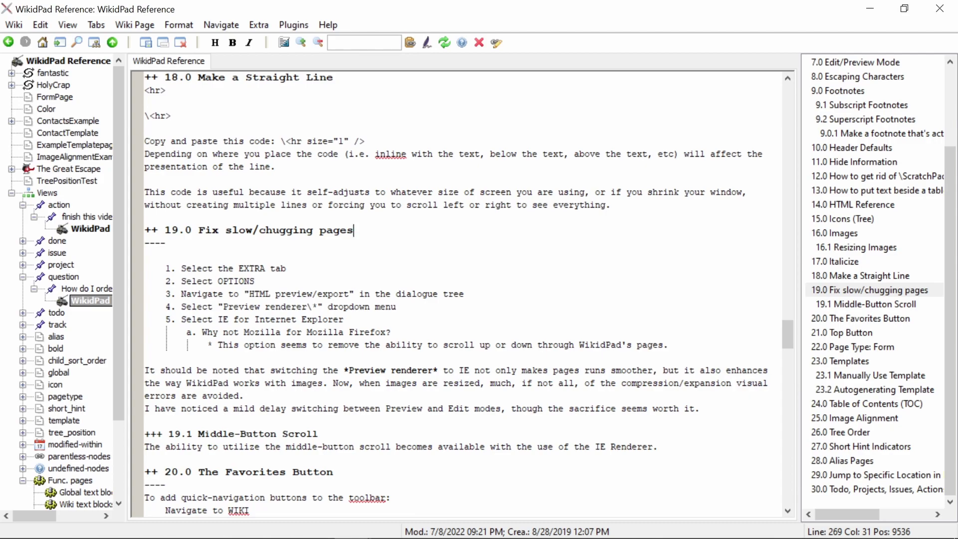
{"action": "key", "text": "Down"}
{"action": "key", "text": "Down"}
{"action": "key", "text": "Down"}
{"action": "key", "text": "Down"}
{"action": "key", "text": "Down"}
{"action": "key", "text": "Down"}
{"action": "key", "text": "Down"}
{"action": "key", "text": "Down"}
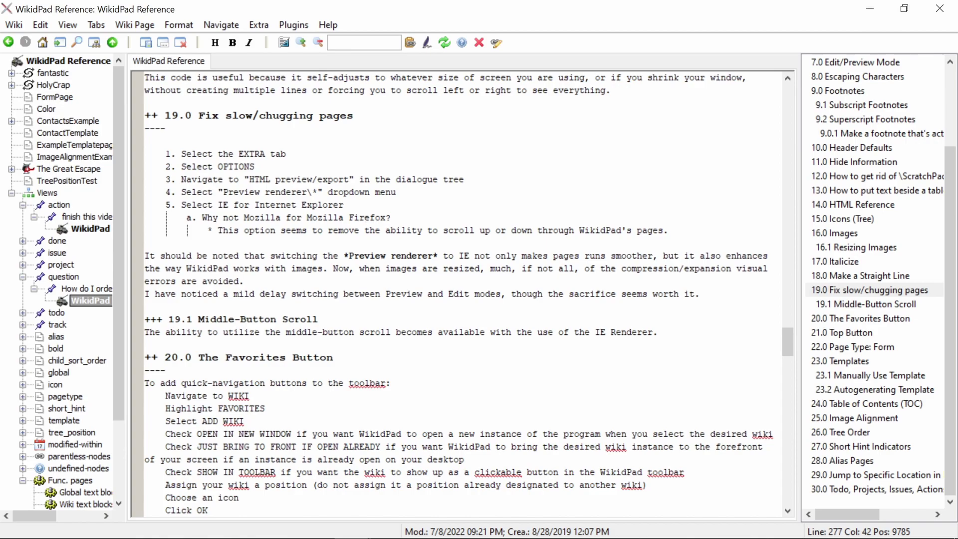
{"action": "key", "text": "Down"}
{"action": "key", "text": "End"}
{"action": "key", "text": "Return"}
{"action": "type", "text": "question: Why "}
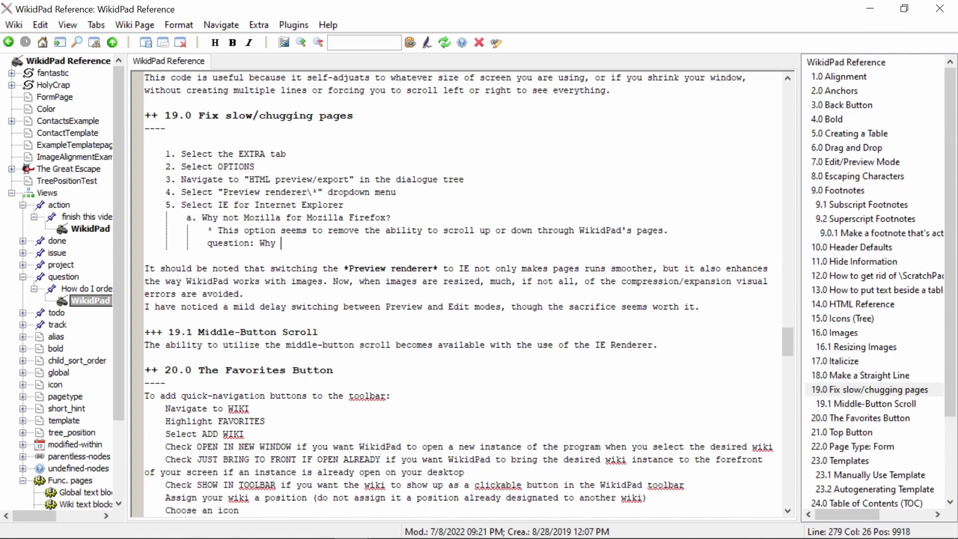
{"action": "type", "text": "did the developers include Mozilla if it doesn't work?"}
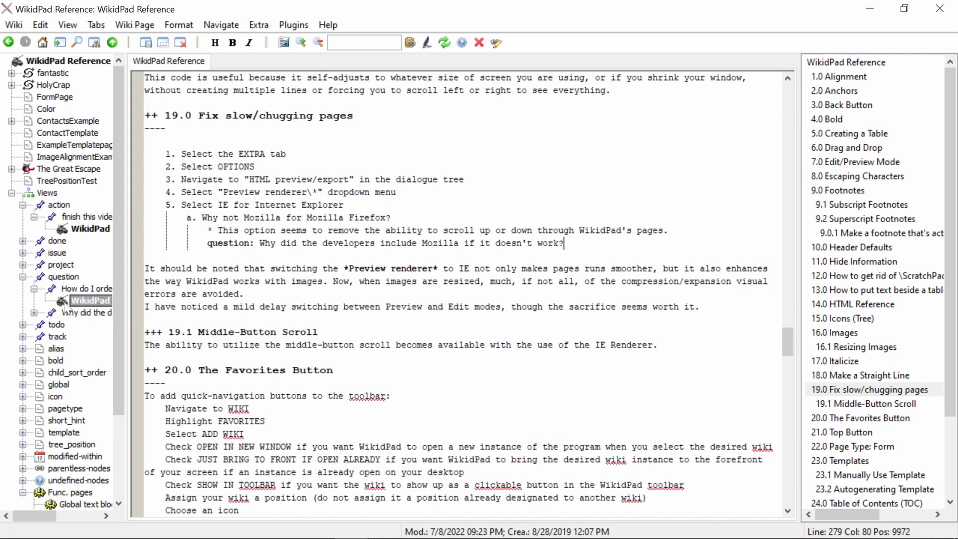
Step: Compare jumping to the action entry and both question entries from Views in preview mode and in edit mode
{"action": "left_click", "coordinate": [70, 313]}
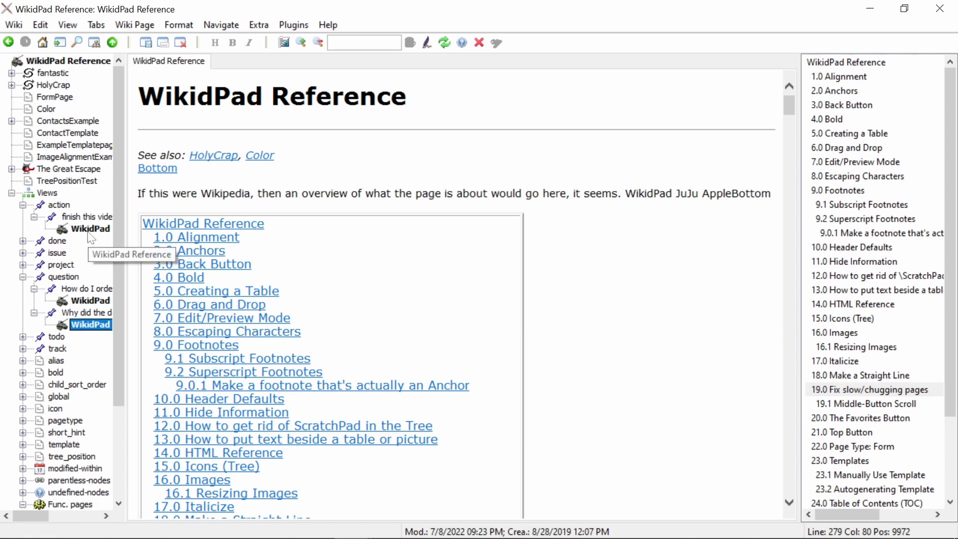
{"action": "left_click", "coordinate": [89, 232]}
{"action": "left_click", "coordinate": [90, 301]}
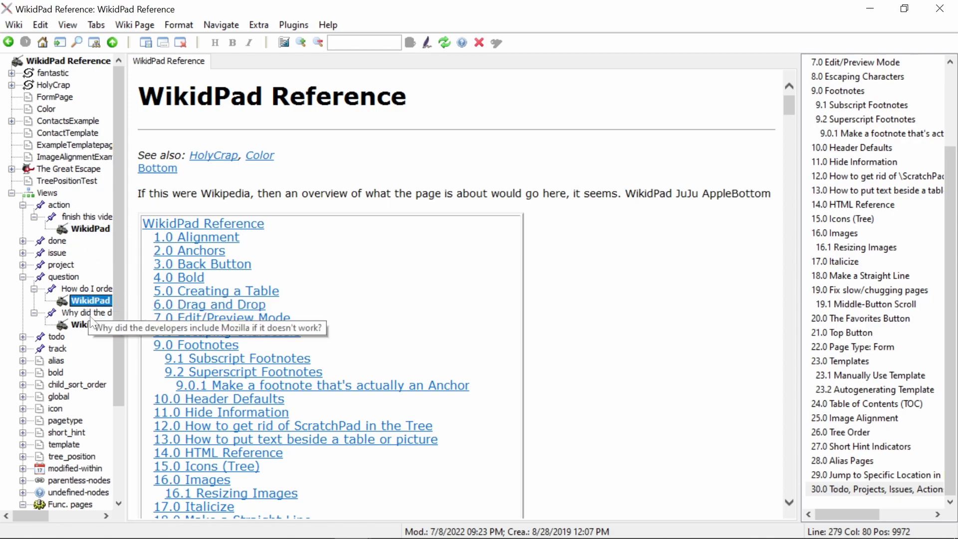
{"action": "left_click", "coordinate": [90, 325]}
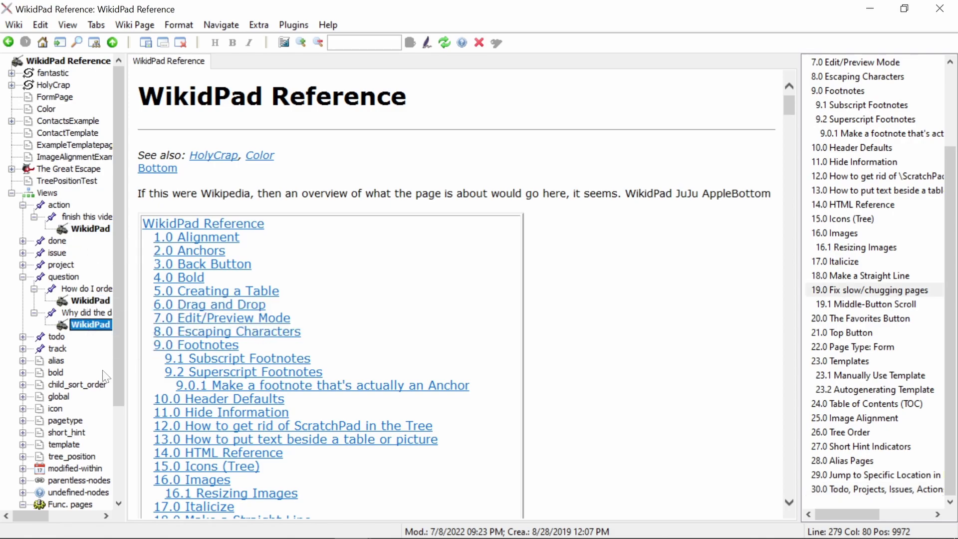
{"action": "left_click", "coordinate": [86, 228]}
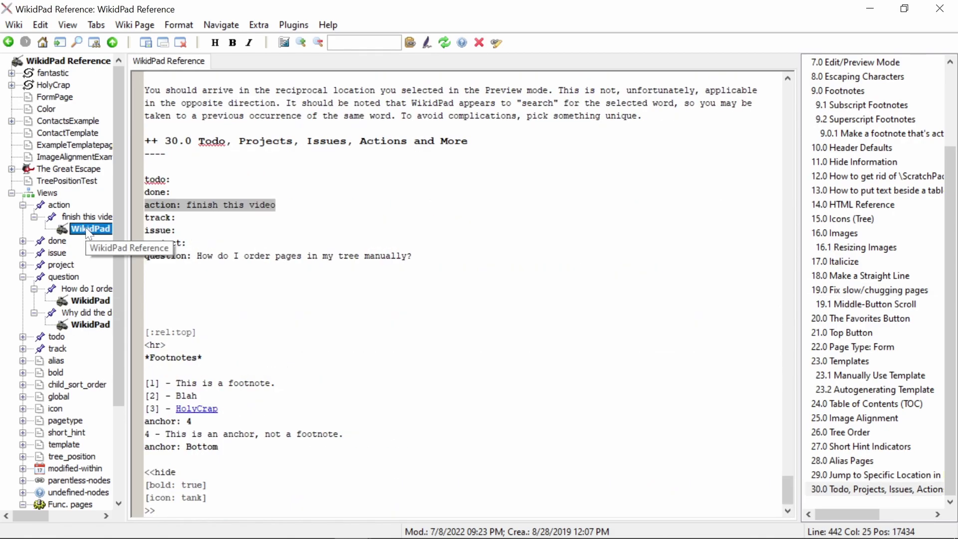
{"action": "left_click", "coordinate": [90, 301]}
{"action": "left_click", "coordinate": [89, 325]}
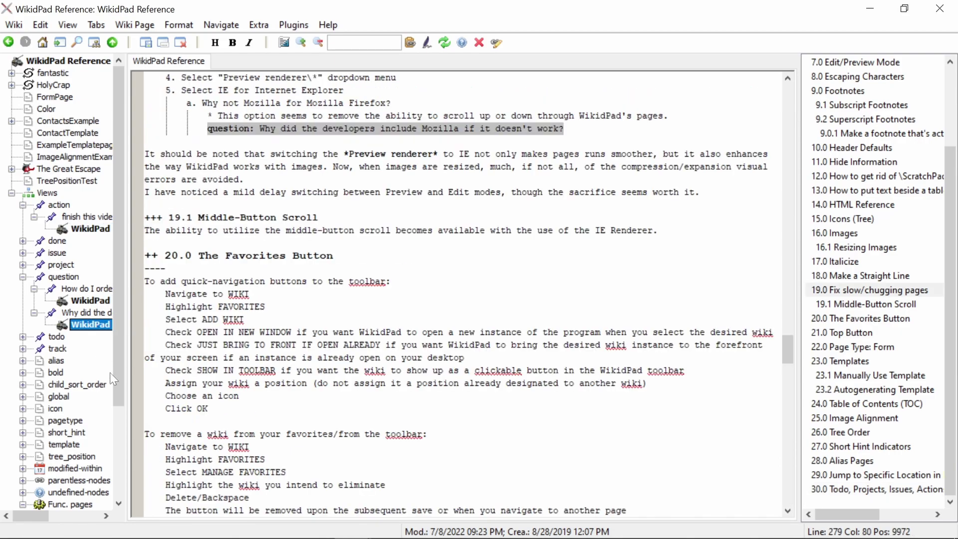
Step: On the HolyCrap page, add the line "todo: Add stylization and colored text" below the Alias text
{"action": "left_click", "coordinate": [53, 85]}
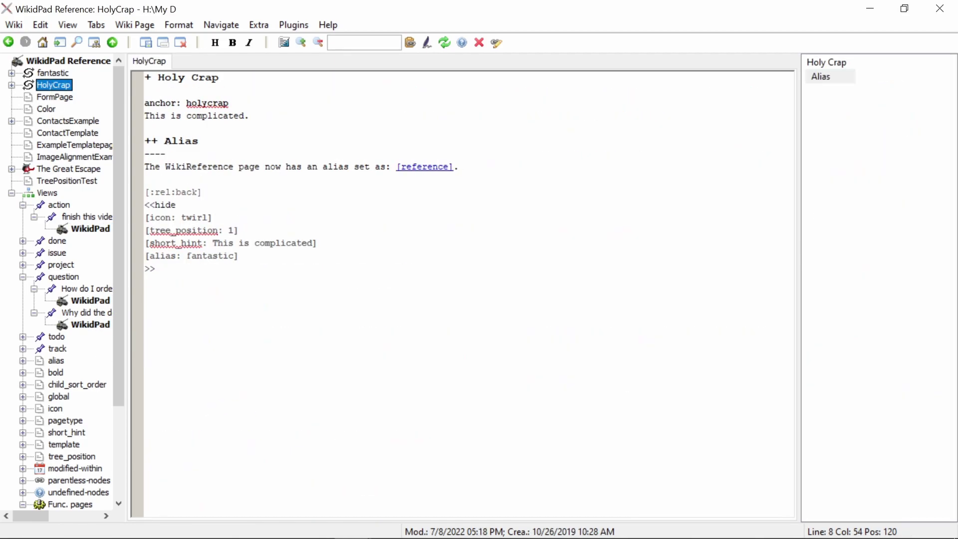
{"action": "type", "text": "todo: Add stylizati"}
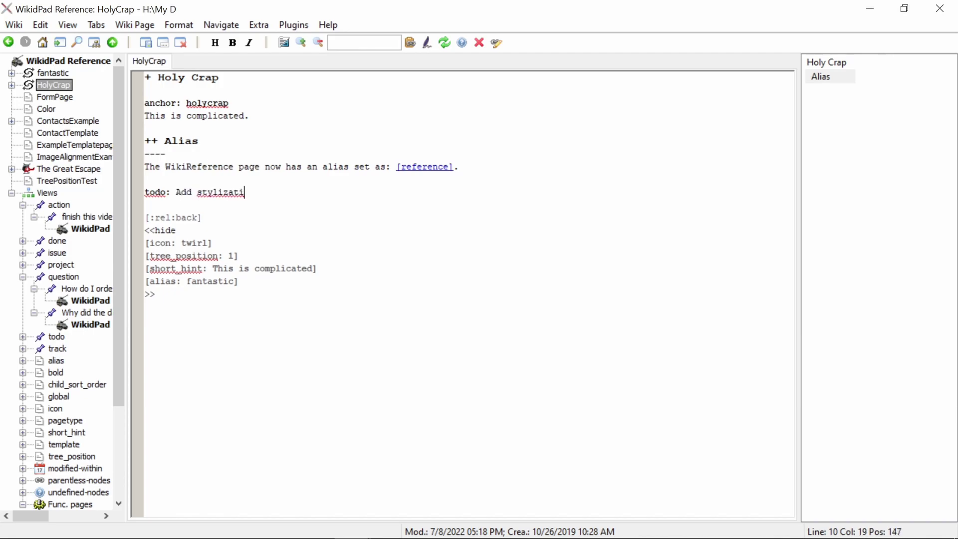
{"action": "type", "text": "on and colored text"}
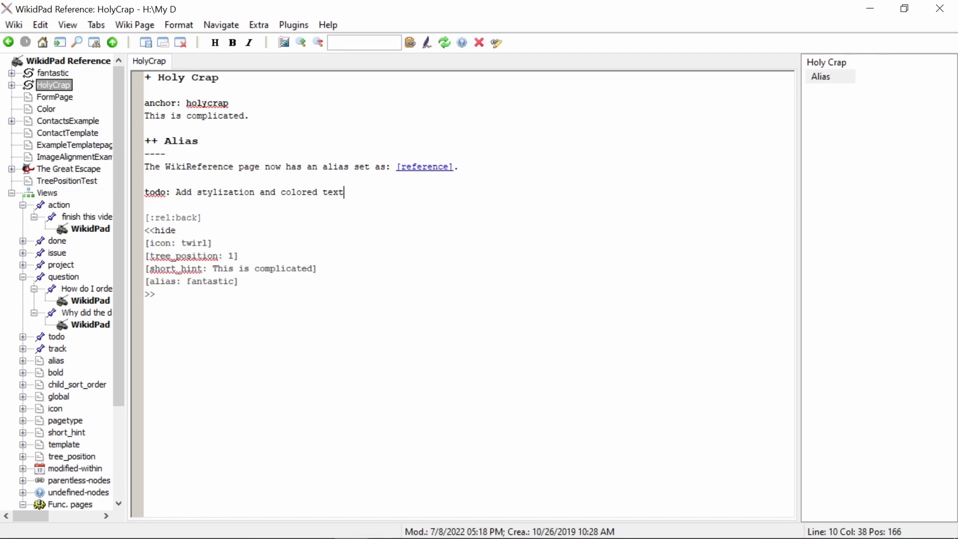
Step: Expand the todo category in Views and its "Add stylization and colored text" entry to see the page it belongs to
{"action": "left_click", "coordinate": [22, 337]}
{"action": "left_click", "coordinate": [34, 349]}
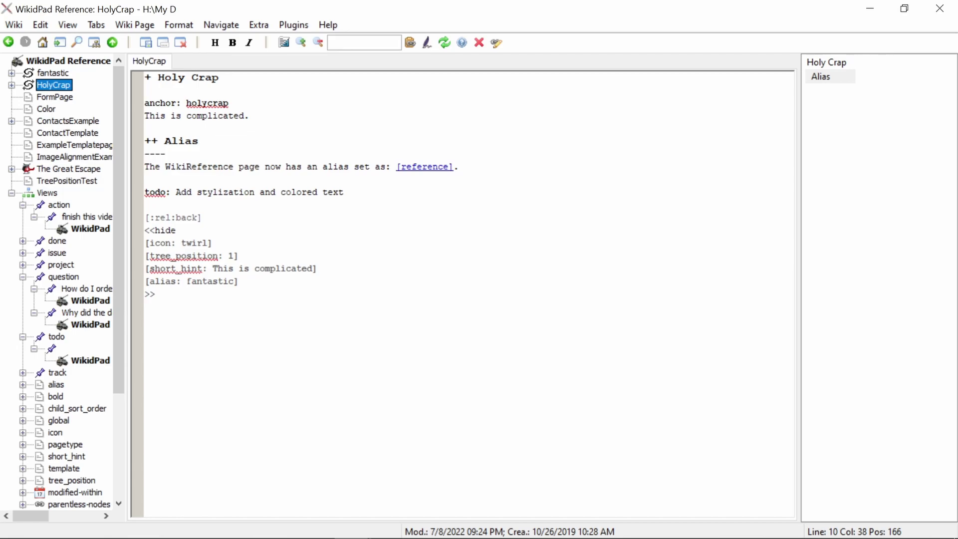
{"action": "left_click_drag", "start_coordinate": [149, 192], "coordinate": [148, 205]}
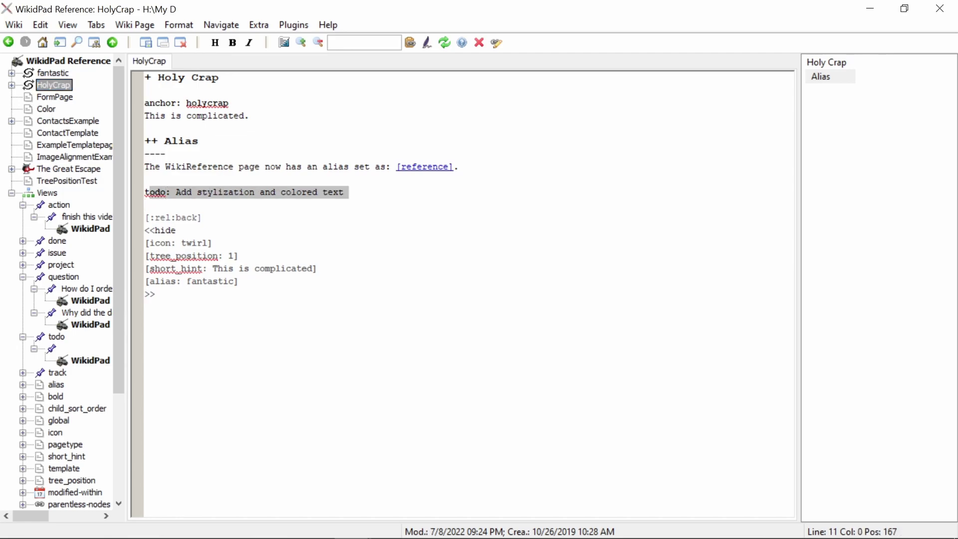
{"action": "left_click", "coordinate": [167, 337]}
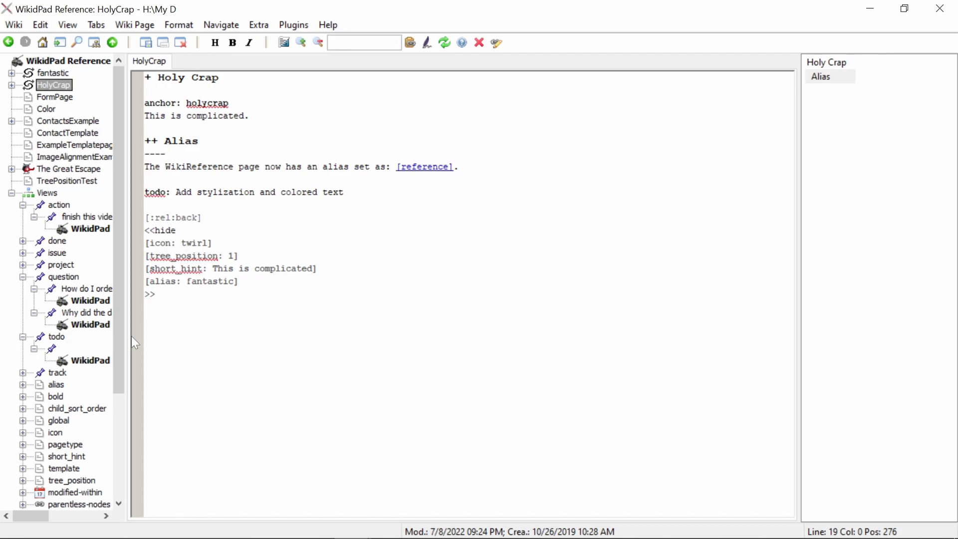
{"action": "left_click", "coordinate": [34, 372]}
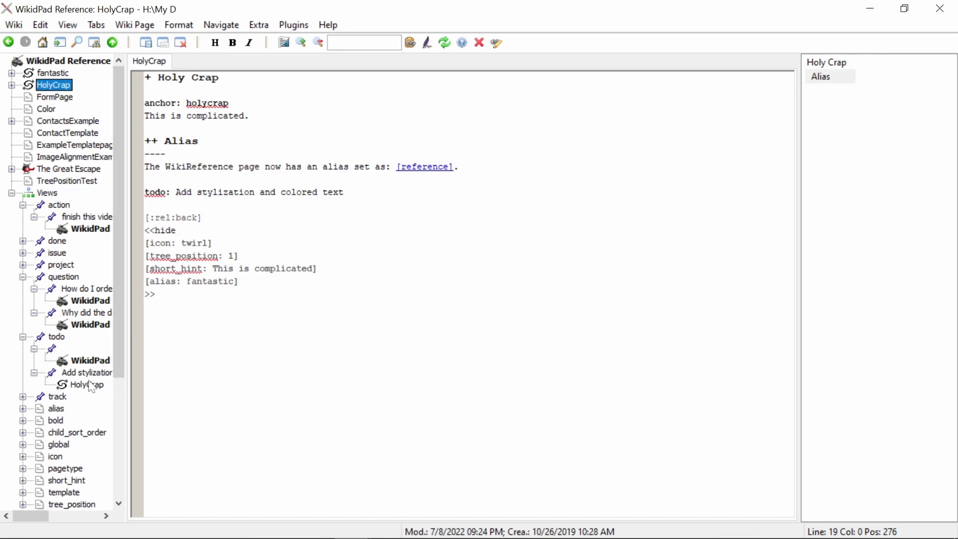
Step: Return to the WikidPad Reference page, browse down it, and jump to the HolyCrap todo entry from Views
{"action": "left_click", "coordinate": [68, 60]}
{"action": "scroll", "coordinate": [459, 294], "scroll_direction": "down", "scroll_amount": 15}
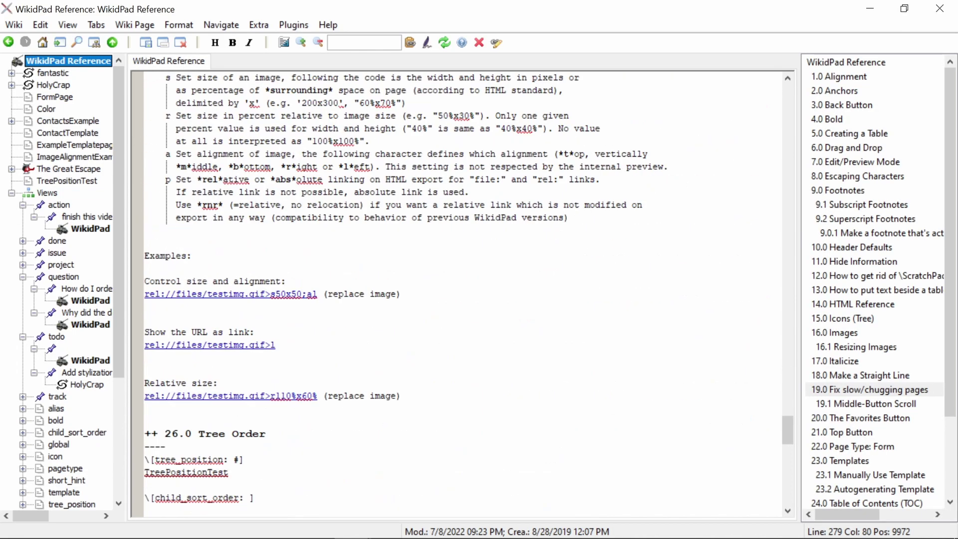
{"action": "scroll", "coordinate": [460, 295], "scroll_direction": "down", "scroll_amount": 9}
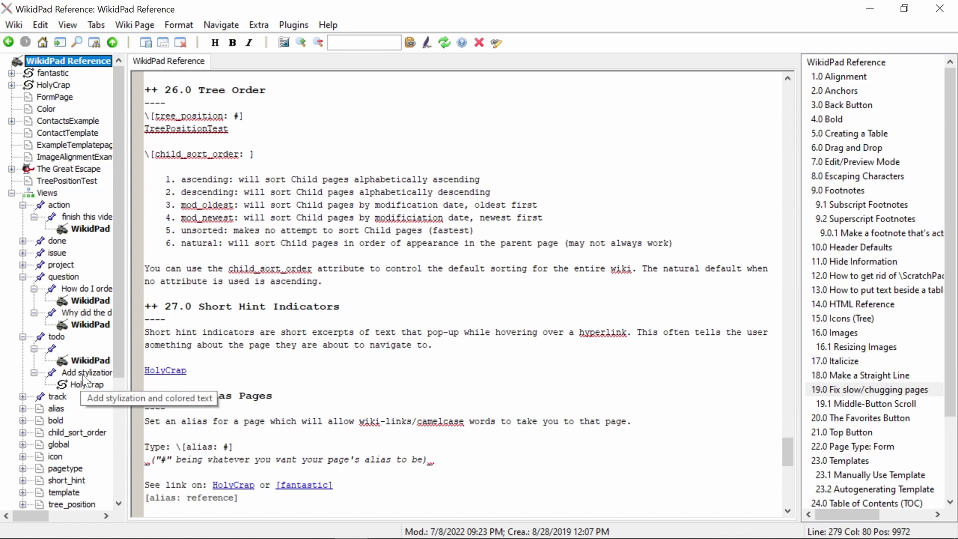
{"action": "left_click", "coordinate": [83, 387]}
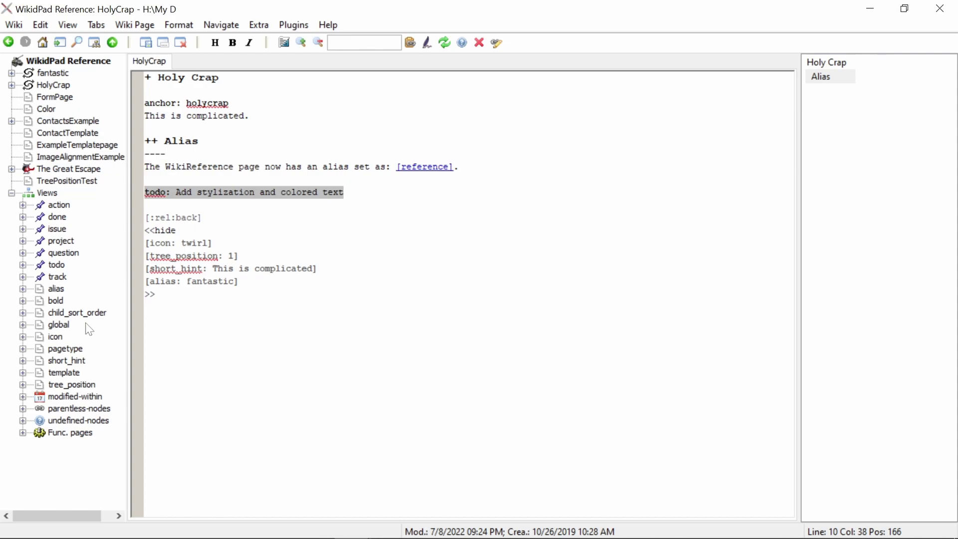
Step: On the WikidPad Reference page, delete the example text after question: and action: in section 30.0, keeping the keywords
{"action": "left_click", "coordinate": [69, 63]}
{"action": "left_click_drag", "start_coordinate": [412, 256], "coordinate": [197, 256]}
{"action": "key", "text": "BackSpace"}
{"action": "left_click_drag", "start_coordinate": [275, 205], "coordinate": [187, 205]}
{"action": "key", "text": "BackSpace"}
{"action": "left_click", "coordinate": [199, 281]}
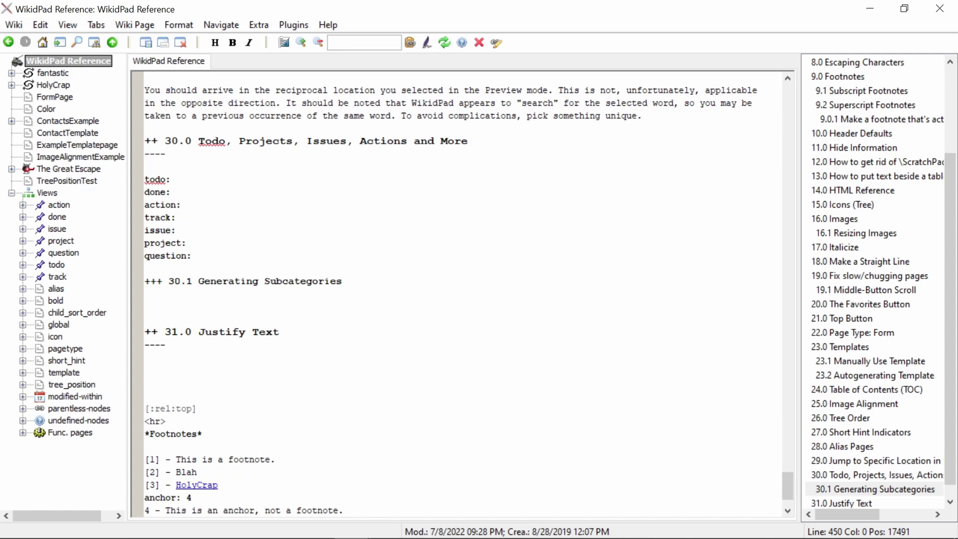
Step: Under section 30.1 Generating Subcategories, add the line "todo.fix.HolyCrap: fix something"
{"action": "type", "text": "todo.fix.HolyCrap"}
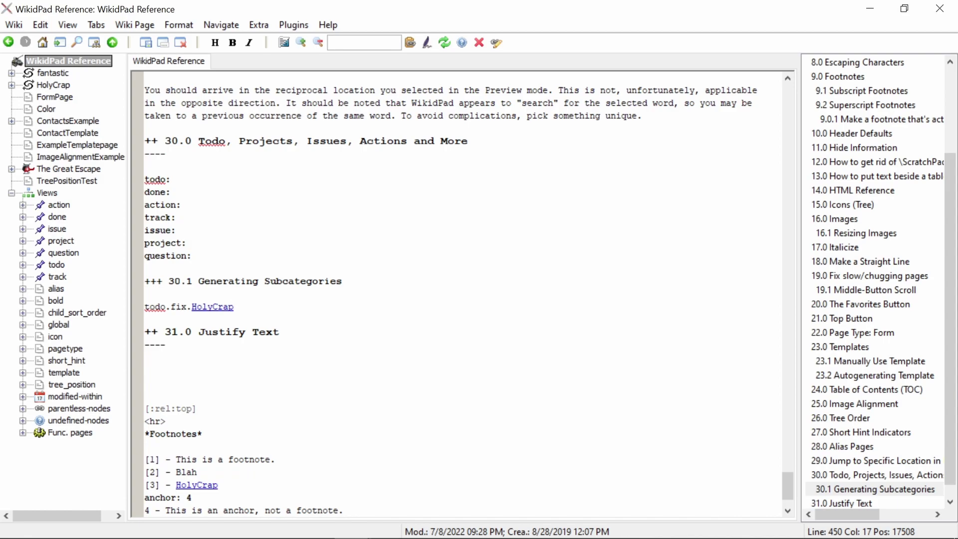
{"action": "type", "text": ": fix something"}
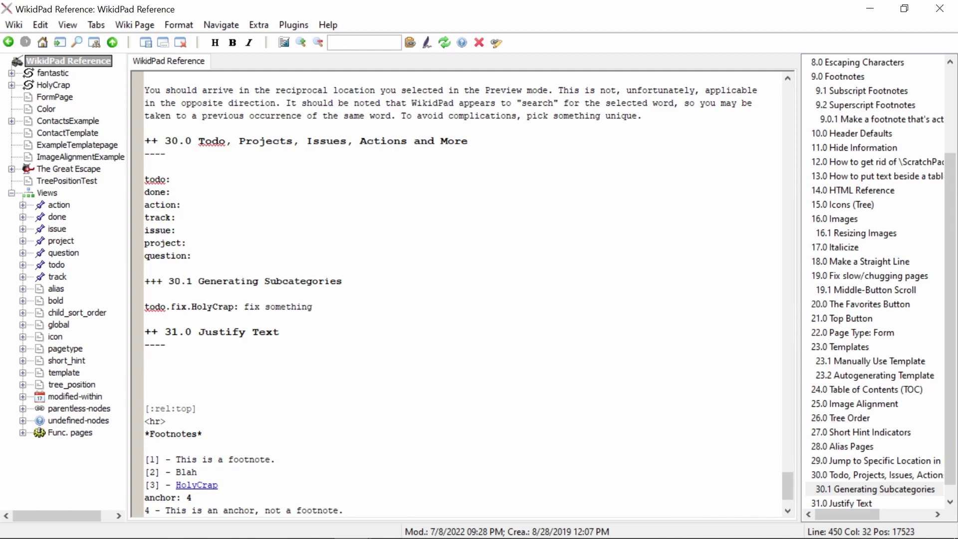
{"action": "key", "text": "Return"}
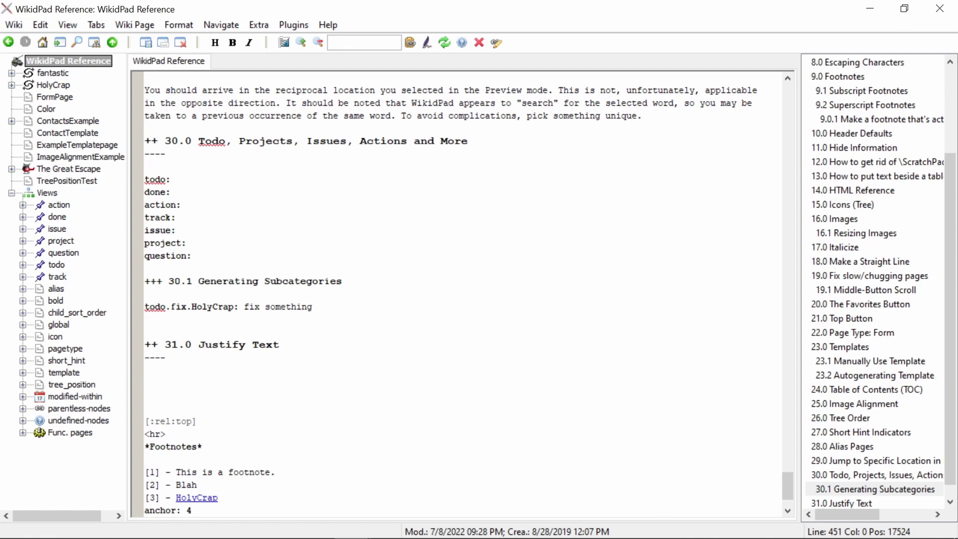
Step: Below the todo.fix.HolyCrap line, add "todo.organize: organize templates"
{"action": "type", "text": "todo."}
{"action": "type", "text": "organzie"}
{"action": "key", "text": "BackSpace"}
{"action": "key", "text": "BackSpace"}
{"action": "key", "text": "BackSpace"}
{"action": "type", "text": "iz"}
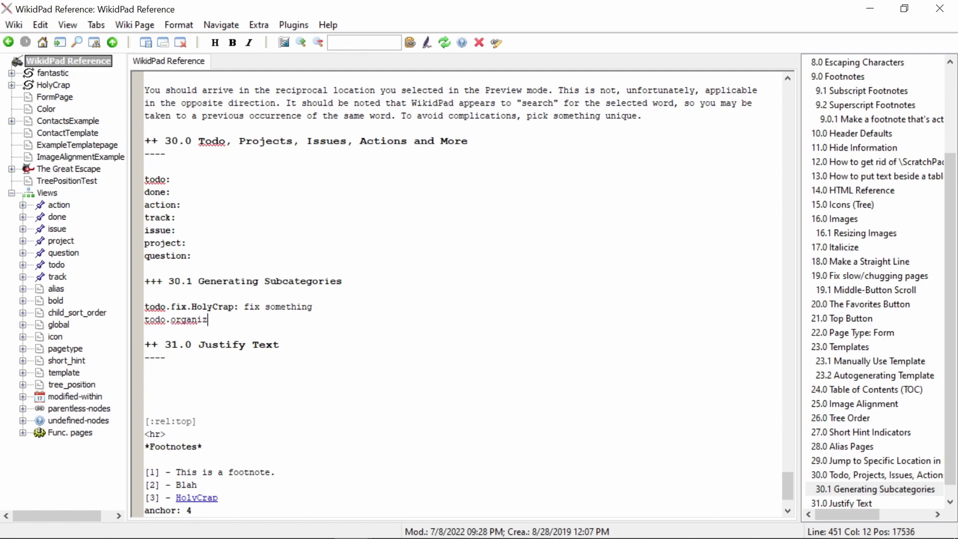
{"action": "type", "text": "e: organize template"}
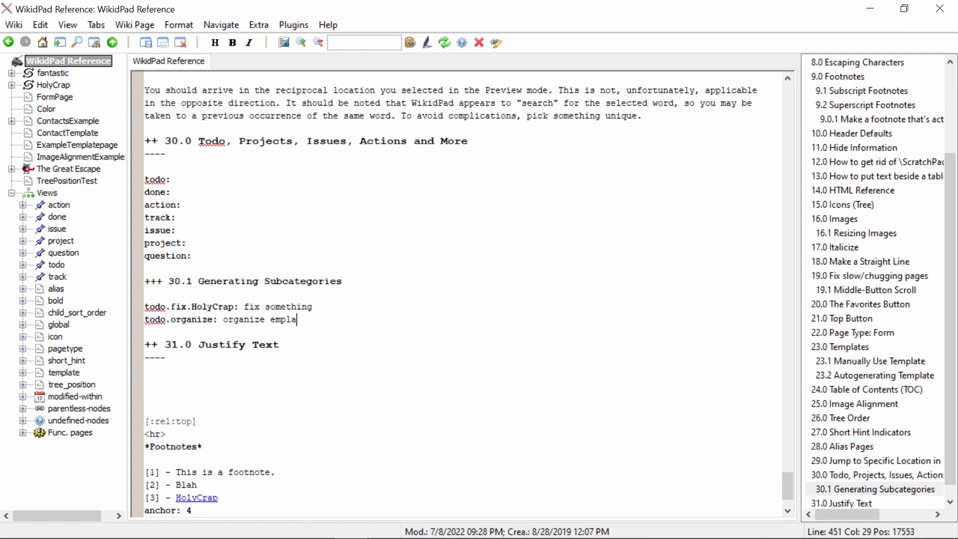
{"action": "type", "text": "s"}
Step: Add a third example without a subcategory, "todo: make more video tutorials", below the organize line
{"action": "key", "text": "Return"}
{"action": "type", "text": "todo: "}
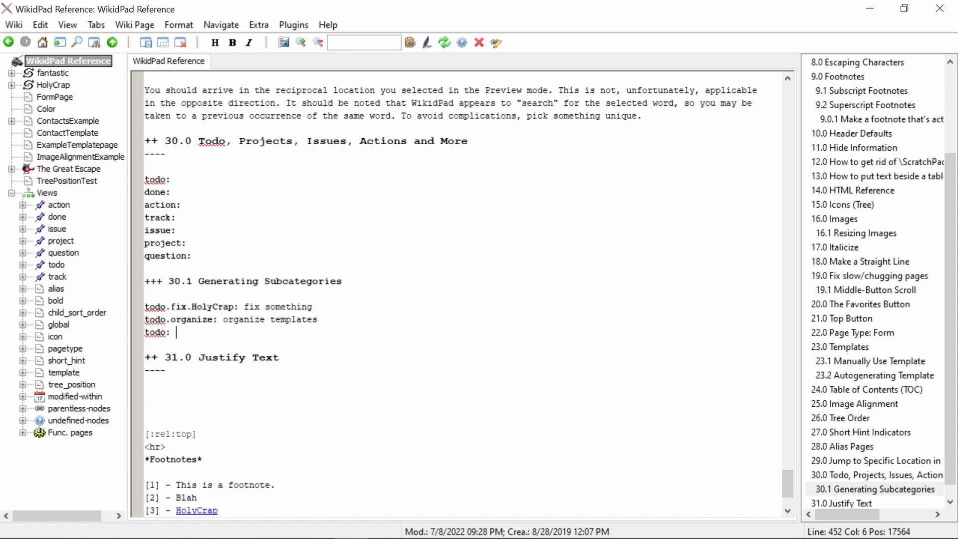
{"action": "type", "text": "make more video tutorials"}
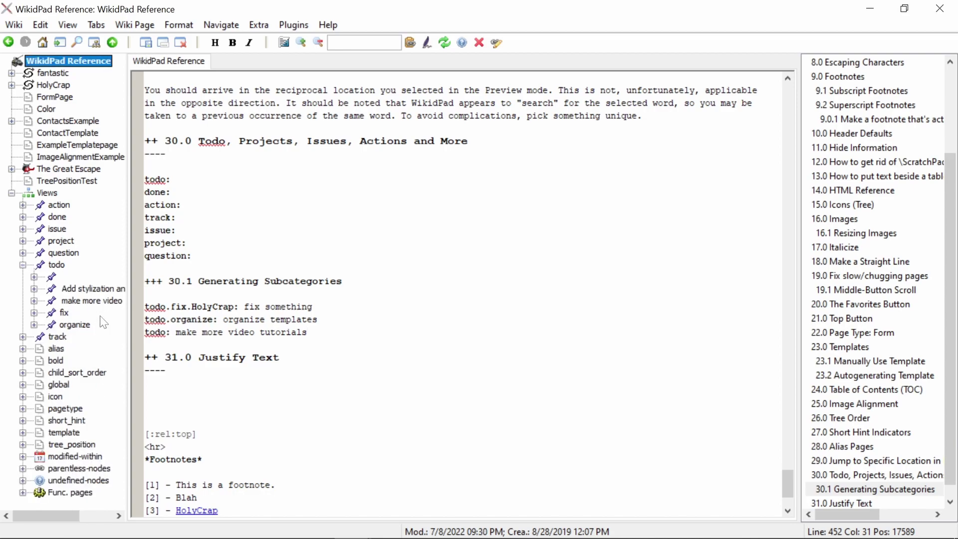
Step: Check the uncategorized todo entries in Views: the blank one, "Add stylization and colored text" and "make more video tutorials"
{"action": "left_click", "coordinate": [61, 277]}
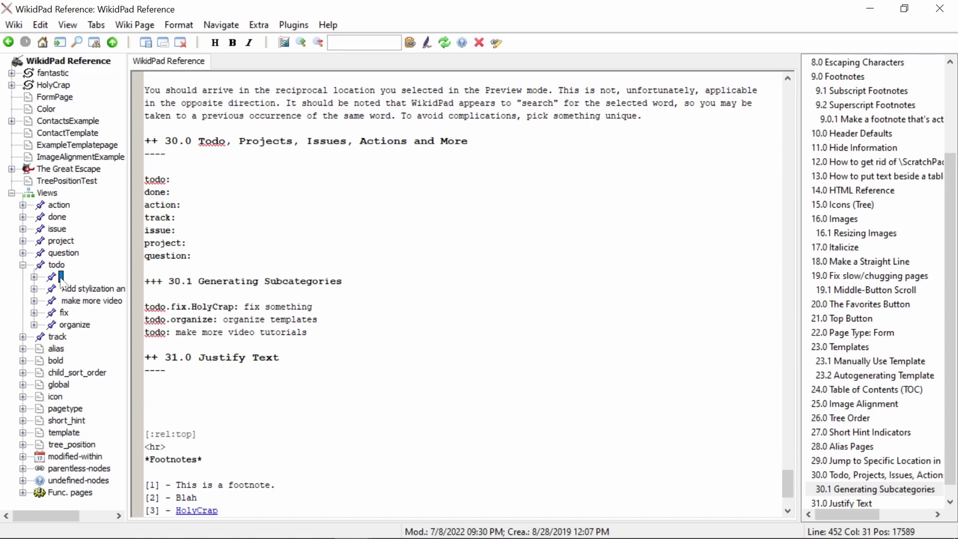
{"action": "left_click", "coordinate": [121, 293]}
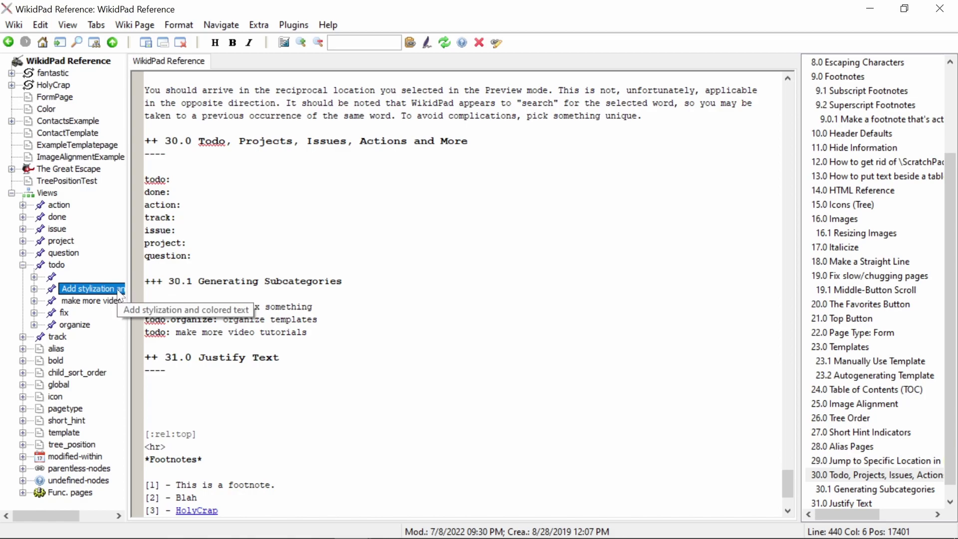
{"action": "left_click", "coordinate": [116, 302]}
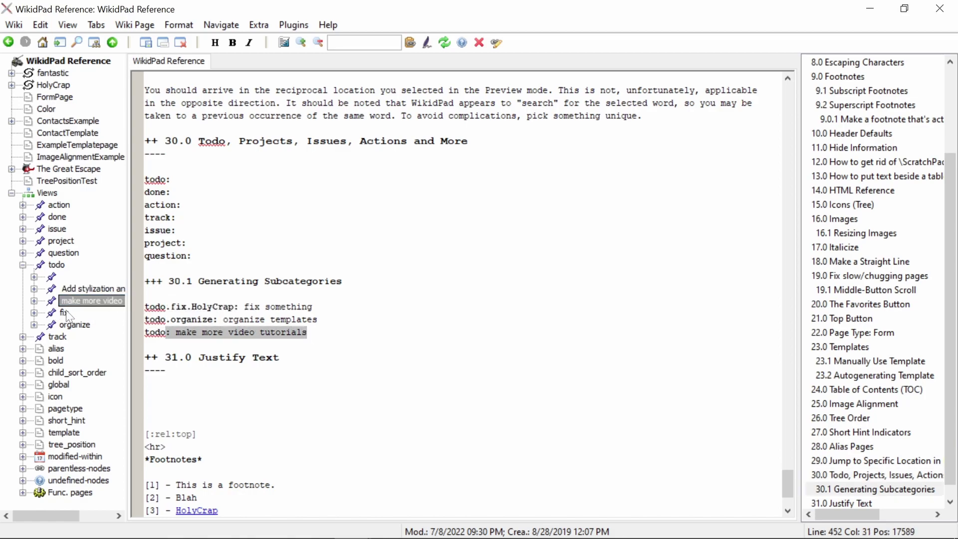
Step: Expand the fix subcategory in Views through HolyCrap and "fix something" to see the page it belongs to
{"action": "left_click", "coordinate": [70, 325]}
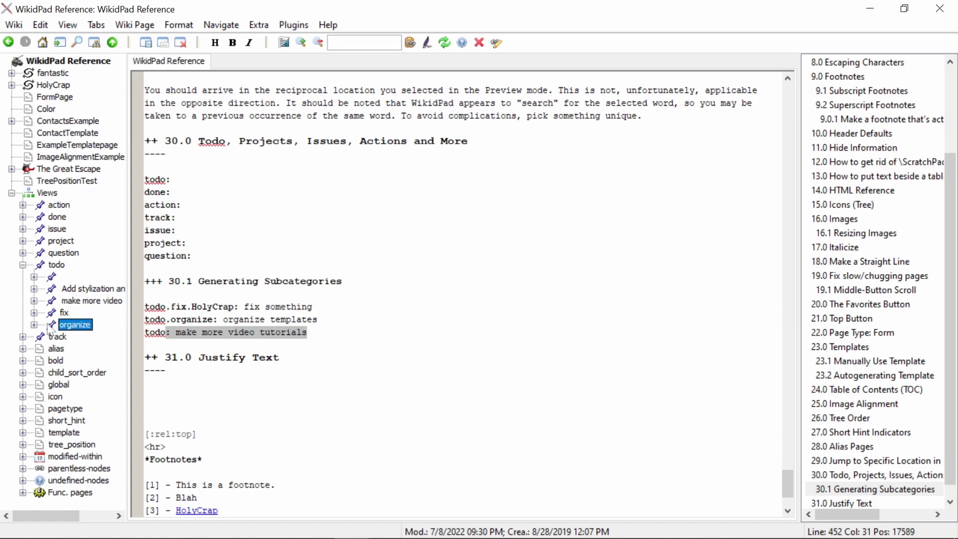
{"action": "left_click", "coordinate": [34, 313]}
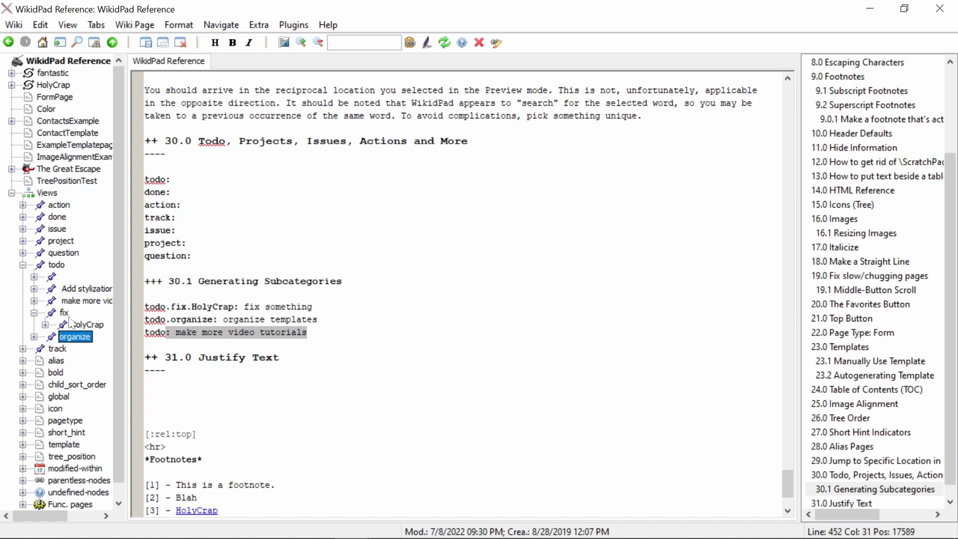
{"action": "left_click", "coordinate": [90, 325]}
{"action": "left_click", "coordinate": [45, 325]}
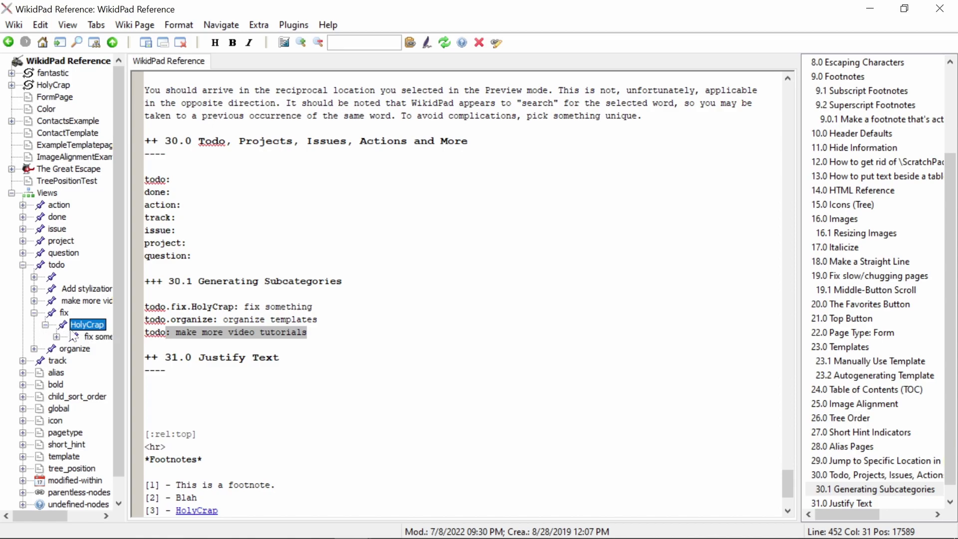
{"action": "left_click", "coordinate": [57, 337]}
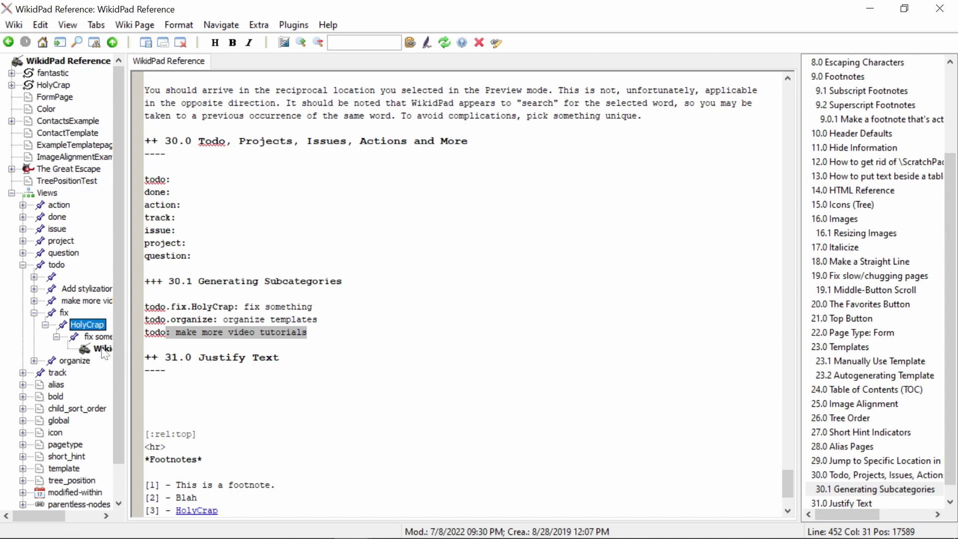
Step: Expand the organize subcategory and its "organize templates" entry in Views, and jump to that line on the WikidPad Reference page
{"action": "left_click", "coordinate": [34, 360]}
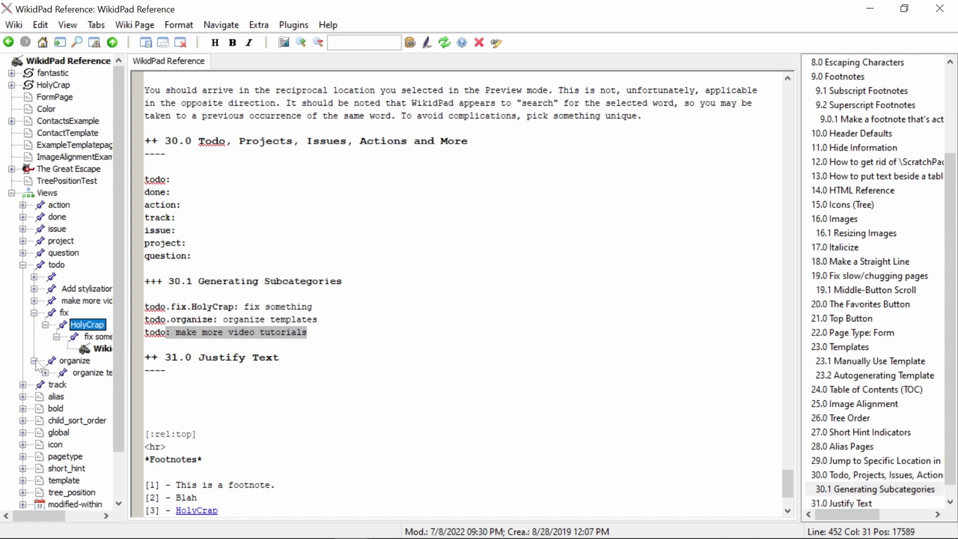
{"action": "left_click", "coordinate": [83, 373]}
{"action": "double_click", "coordinate": [84, 377]}
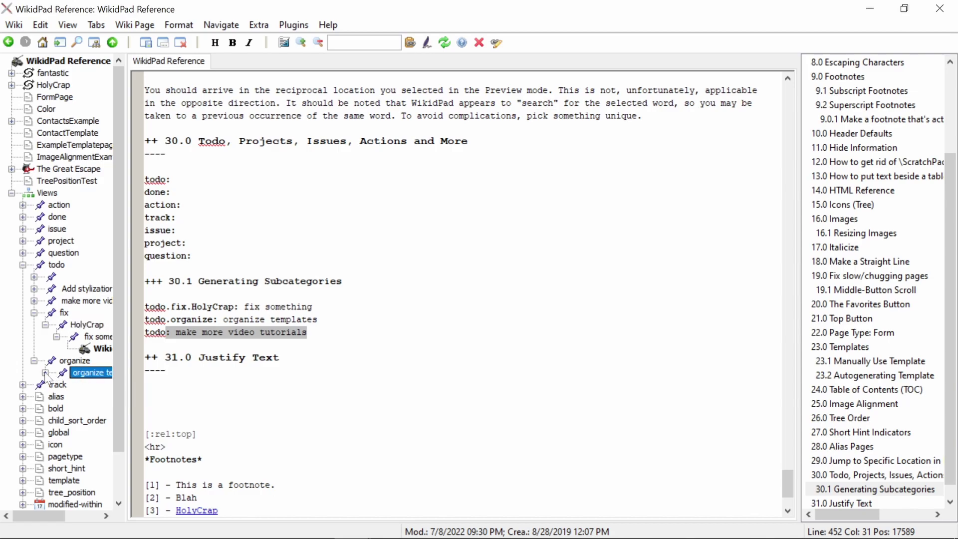
{"action": "left_click", "coordinate": [91, 385]}
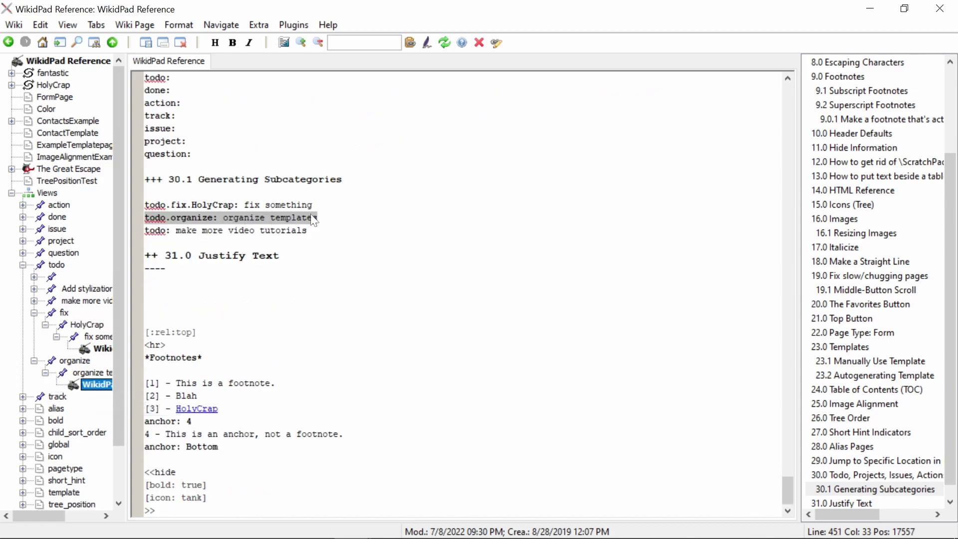
Step: Place the text cursor on the second blank line beneath the rule under the 31.0 Justify Text heading
{"action": "key", "text": "Down"}
{"action": "key", "text": "Down"}
{"action": "key", "text": "Down"}
{"action": "key", "text": "Down"}
{"action": "key", "text": "Down"}
{"action": "key", "text": "Down"}
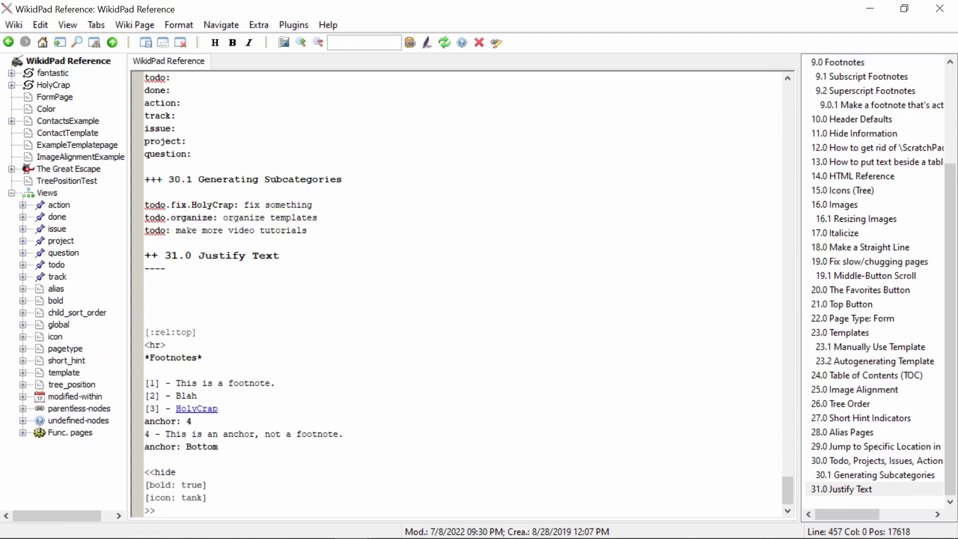